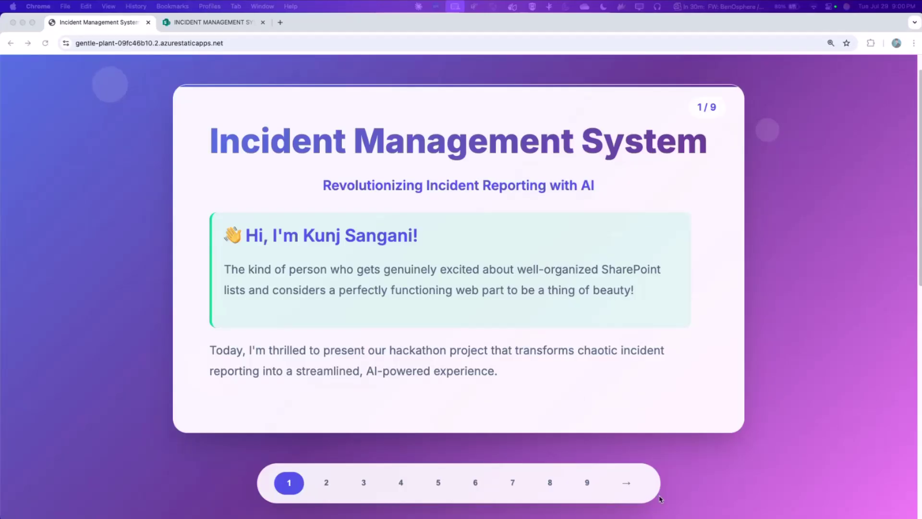
Step: Advance the web slides to slide 2, 'The Challenge We Solved'
{"action": "left_click", "coordinate": [621, 480]}
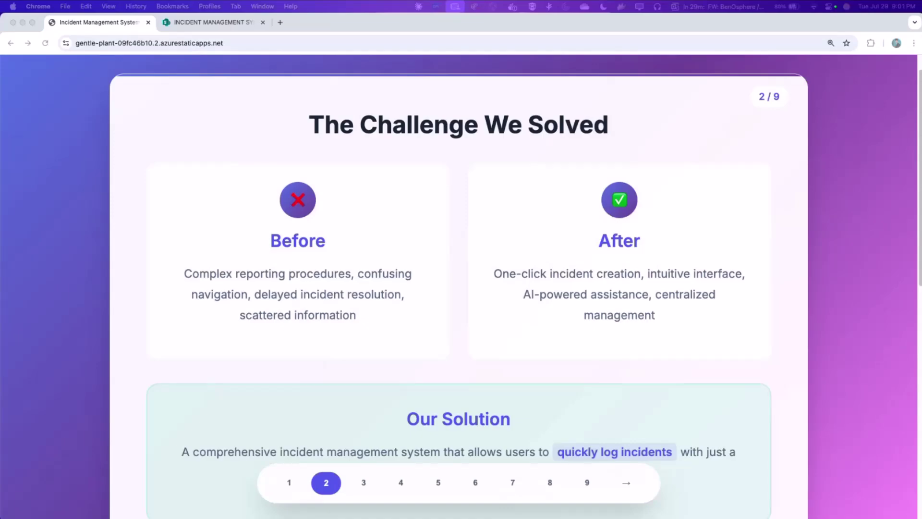
Step: Advance past slide 3, 'Built on Solid Foundations', to slide 4, 'Exceptional User Experience'
{"action": "left_click", "coordinate": [626, 483]}
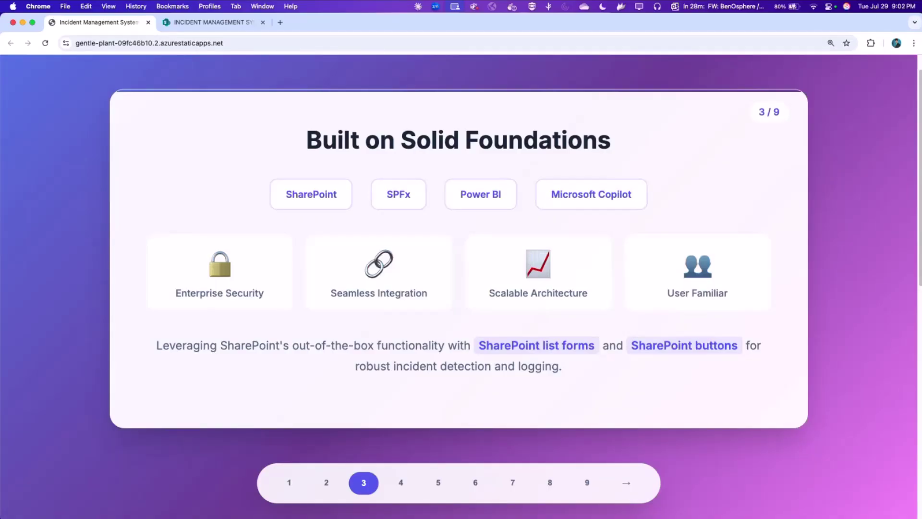
{"action": "left_click", "coordinate": [627, 482]}
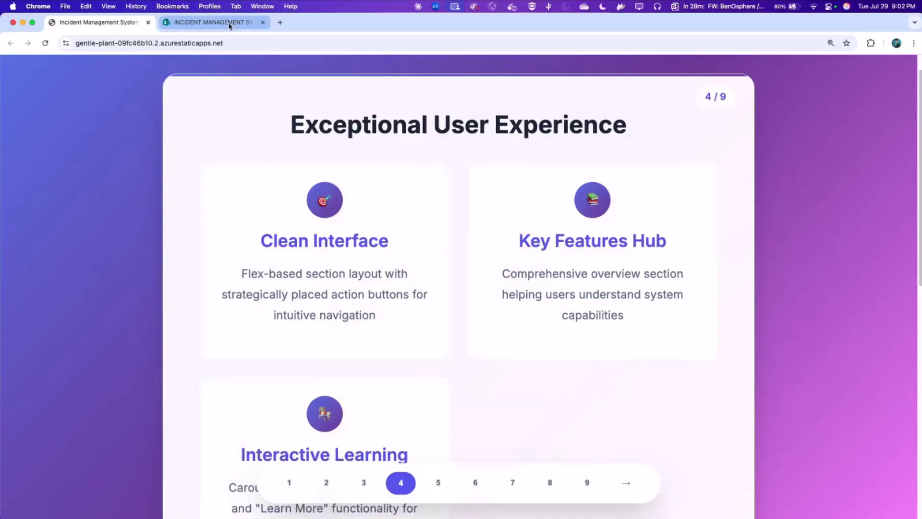
Step: On the hackathon site, open the Incident Detection & Logging quick link's Incident Request form
{"action": "left_click", "coordinate": [229, 24]}
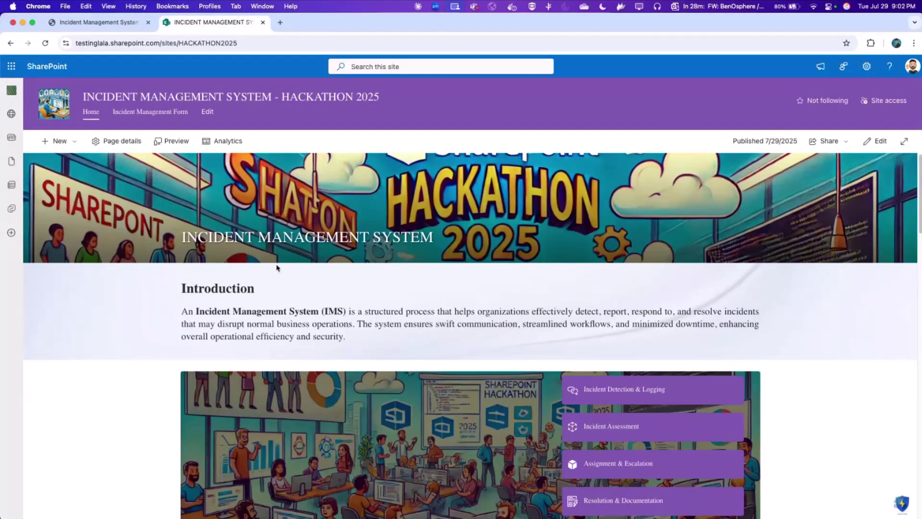
{"action": "scroll", "coordinate": [277, 268], "scroll_direction": "down", "scroll_amount": 2}
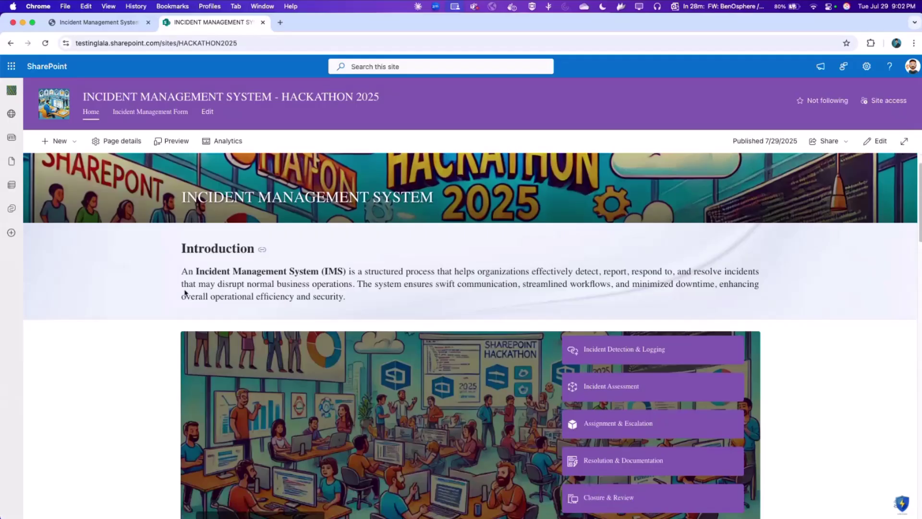
{"action": "scroll", "coordinate": [178, 288], "scroll_direction": "down", "scroll_amount": 2}
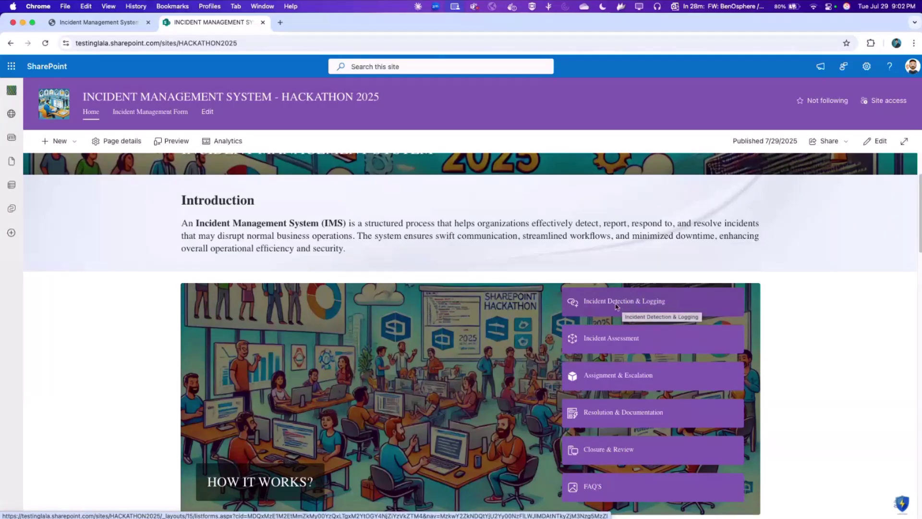
{"action": "left_click", "coordinate": [616, 306]}
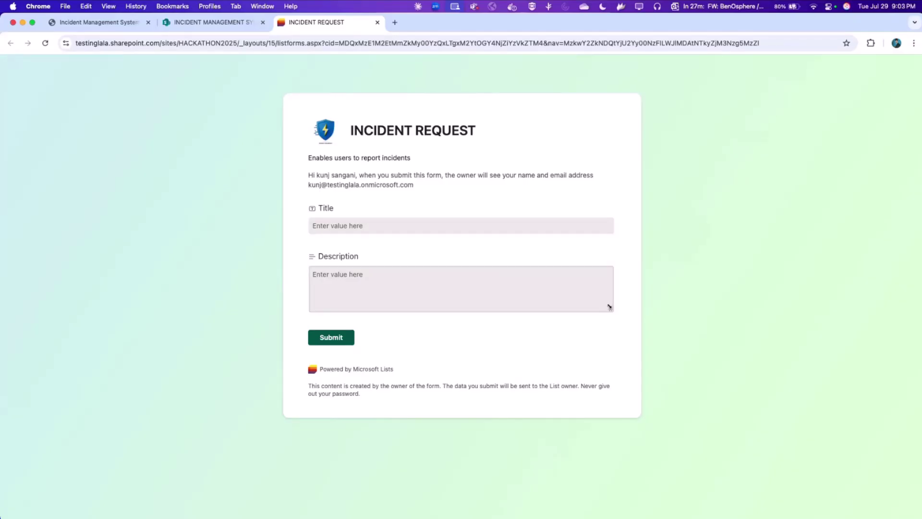
Step: Return to the hackathon site home page tab, leaving the Incident Request form open
{"action": "left_click", "coordinate": [231, 25]}
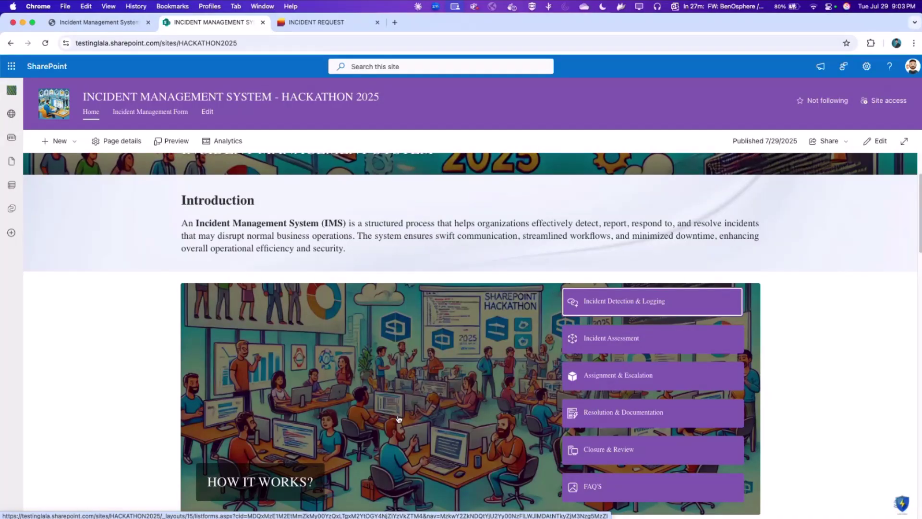
Step: Open the Incident Assessment quick link to show the Incident Management Form list
{"action": "left_click", "coordinate": [658, 342]}
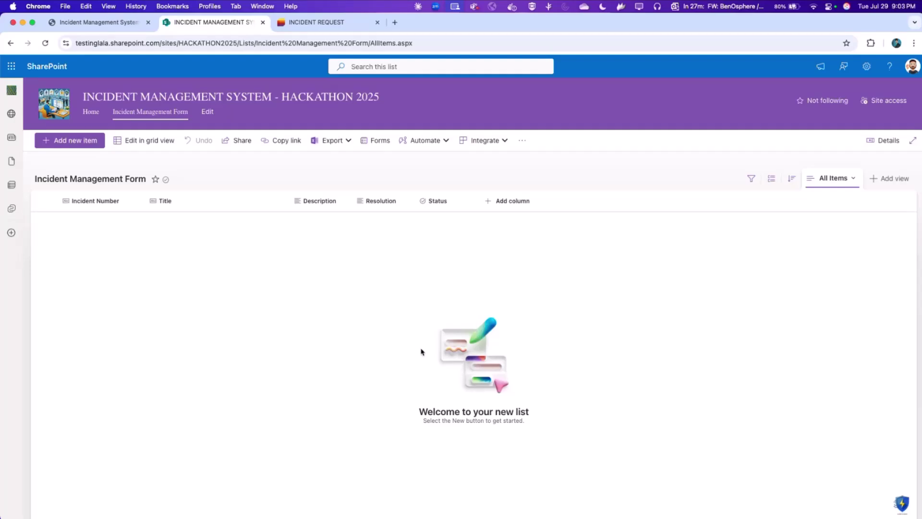
Step: Go back to the home page and briefly expand, then collapse, the Capabilities section
{"action": "left_click", "coordinate": [11, 43]}
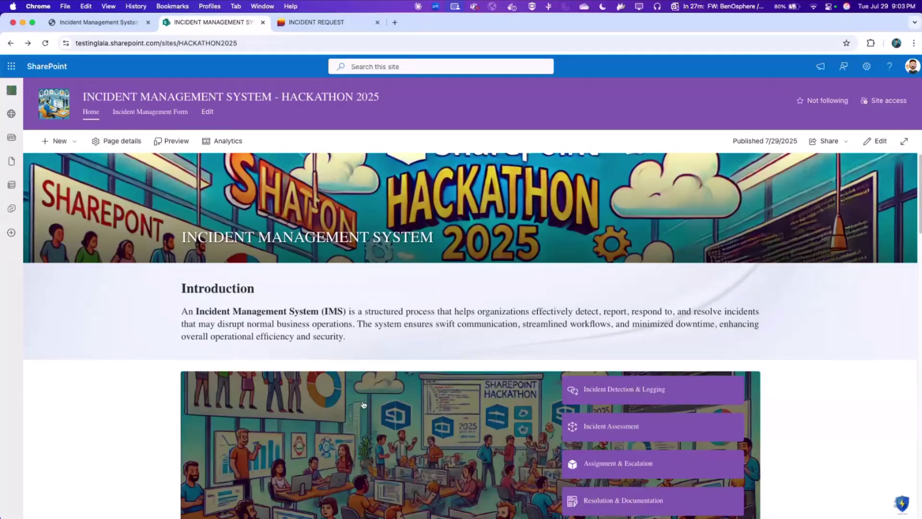
{"action": "scroll", "coordinate": [364, 405], "scroll_direction": "down", "scroll_amount": 1}
{"action": "scroll", "coordinate": [364, 405], "scroll_direction": "down", "scroll_amount": 3}
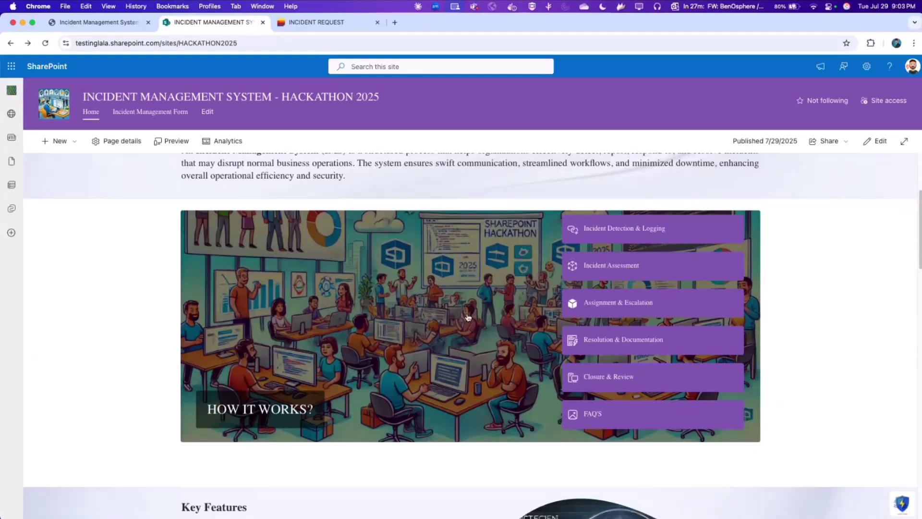
{"action": "scroll", "coordinate": [469, 317], "scroll_direction": "down", "scroll_amount": 3}
{"action": "scroll", "coordinate": [429, 313], "scroll_direction": "down", "scroll_amount": 4}
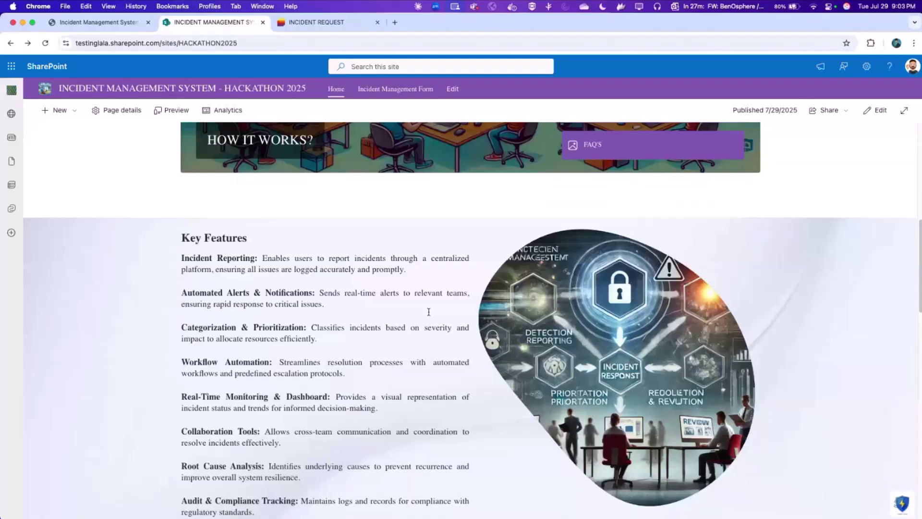
{"action": "scroll", "coordinate": [429, 312], "scroll_direction": "down", "scroll_amount": 2}
{"action": "scroll", "coordinate": [429, 313], "scroll_direction": "down", "scroll_amount": 4}
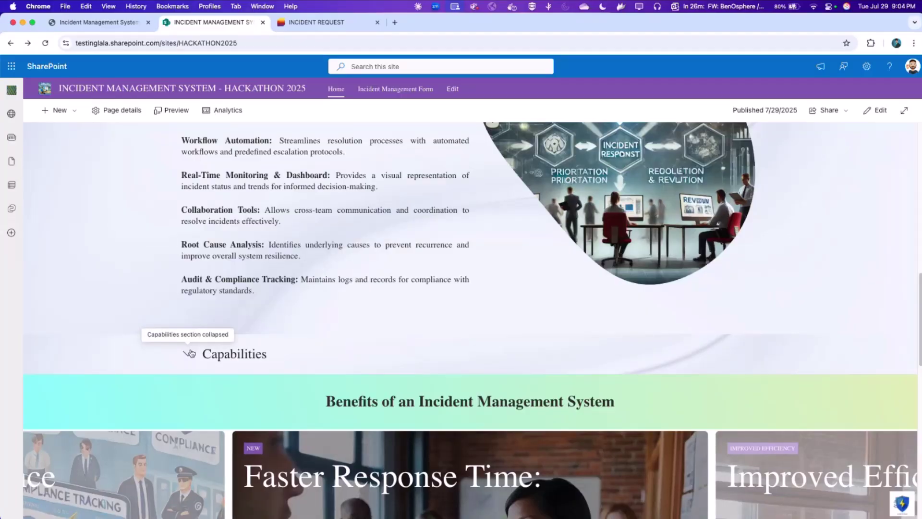
{"action": "left_click", "coordinate": [190, 353]}
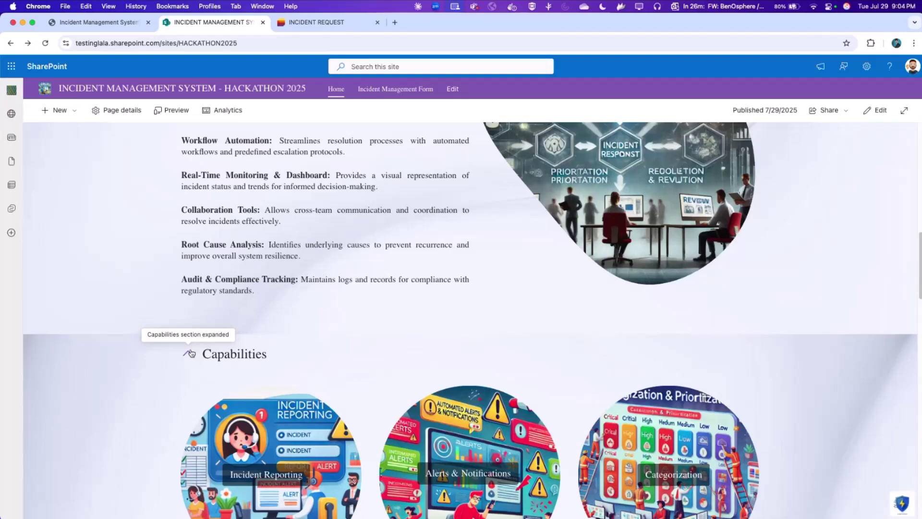
{"action": "left_click", "coordinate": [190, 354]}
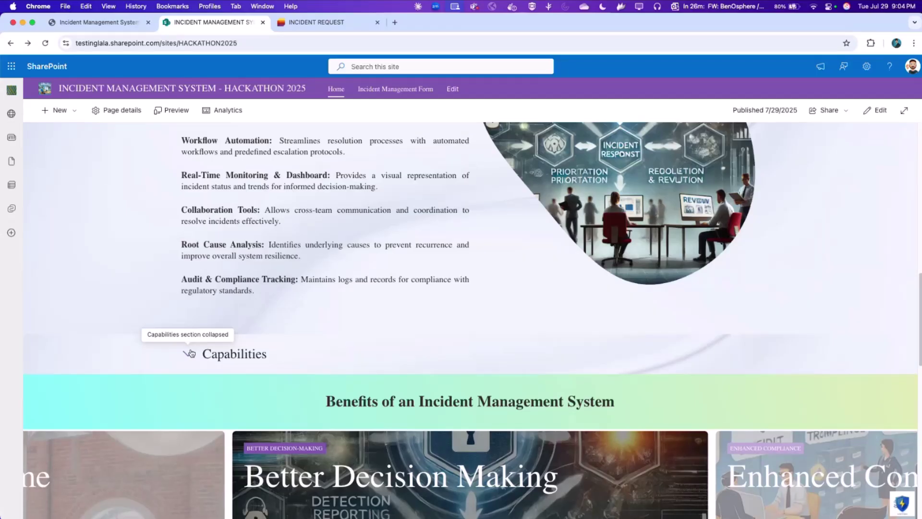
{"action": "scroll", "coordinate": [190, 354], "scroll_direction": "down", "scroll_amount": 1}
{"action": "scroll", "coordinate": [202, 336], "scroll_direction": "down", "scroll_amount": 2}
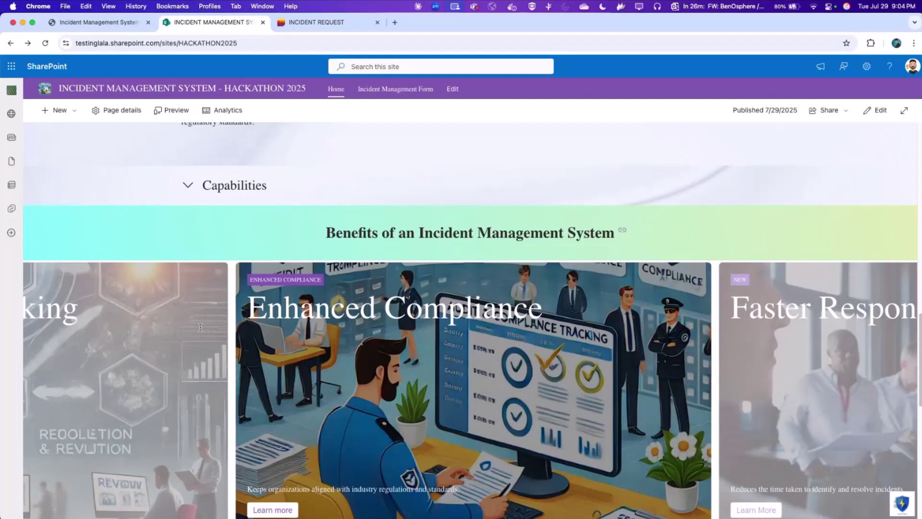
{"action": "scroll", "coordinate": [231, 324], "scroll_direction": "down", "scroll_amount": 2}
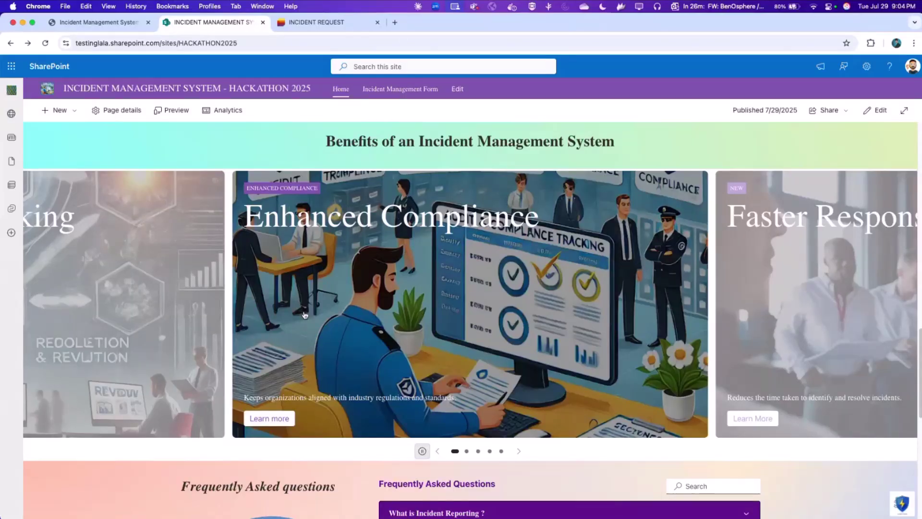
{"action": "scroll", "coordinate": [304, 314], "scroll_direction": "down", "scroll_amount": 1}
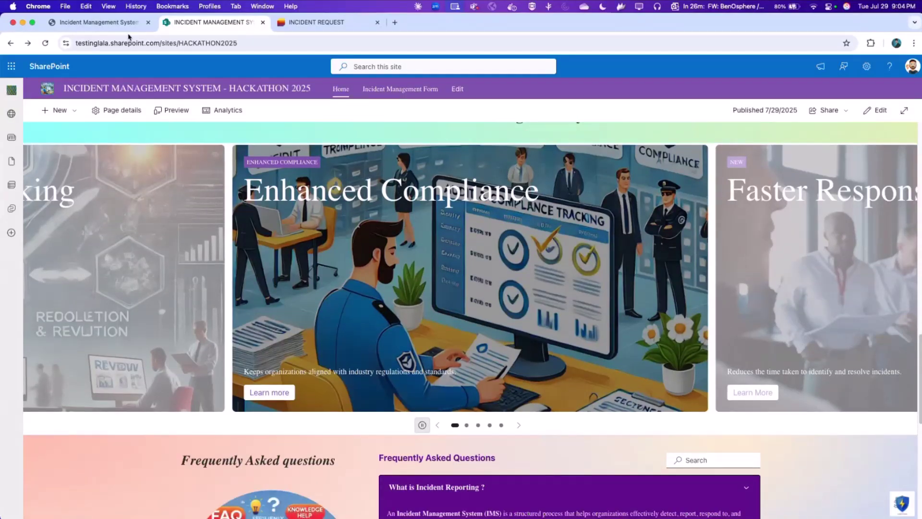
Step: Return to the web slides to show slide 5, 'Smart FAQ & Customization'
{"action": "left_click", "coordinate": [127, 31]}
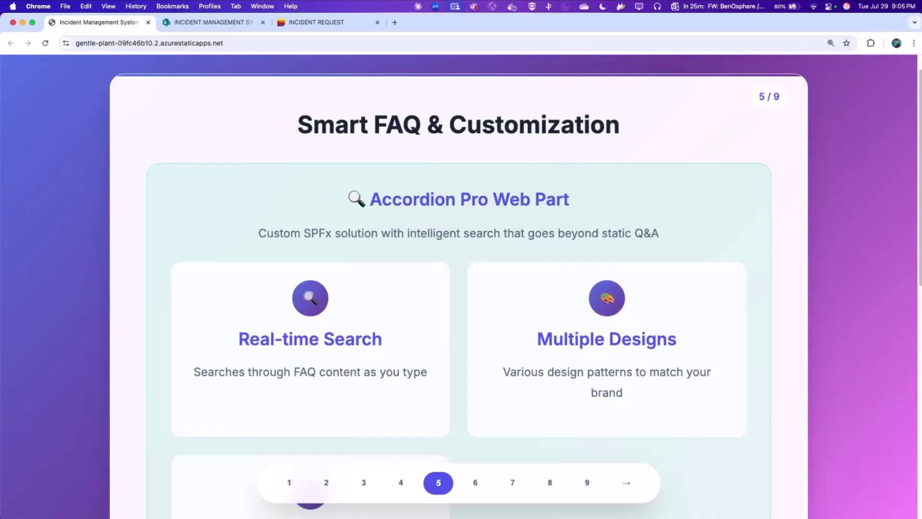
Step: Put the hackathon home page into edit mode and scroll down to the FAQ web part
{"action": "left_click", "coordinate": [211, 22]}
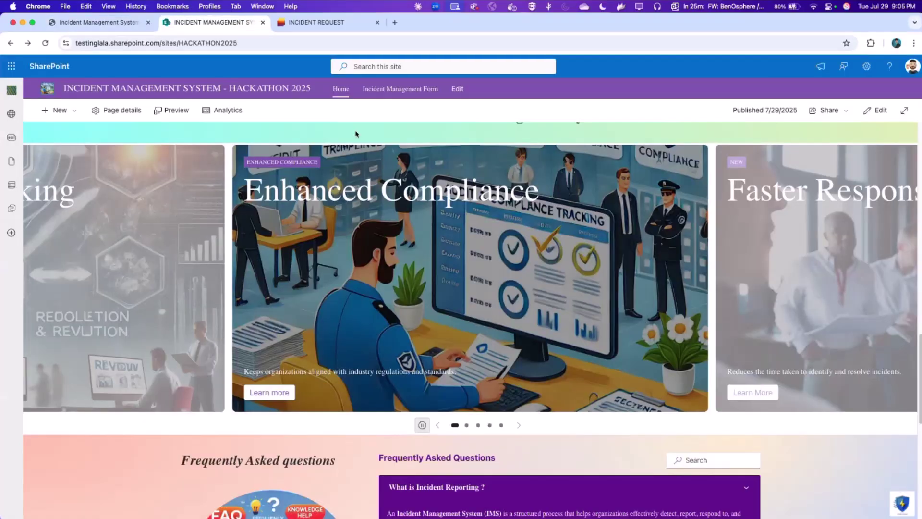
{"action": "left_click", "coordinate": [877, 112]}
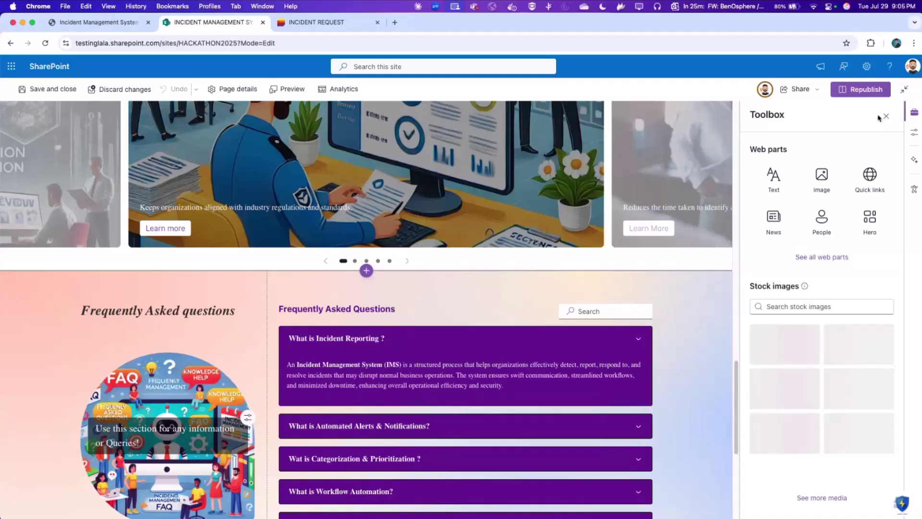
{"action": "scroll", "coordinate": [483, 261], "scroll_direction": "down", "scroll_amount": 1}
{"action": "scroll", "coordinate": [483, 261], "scroll_direction": "down", "scroll_amount": 2}
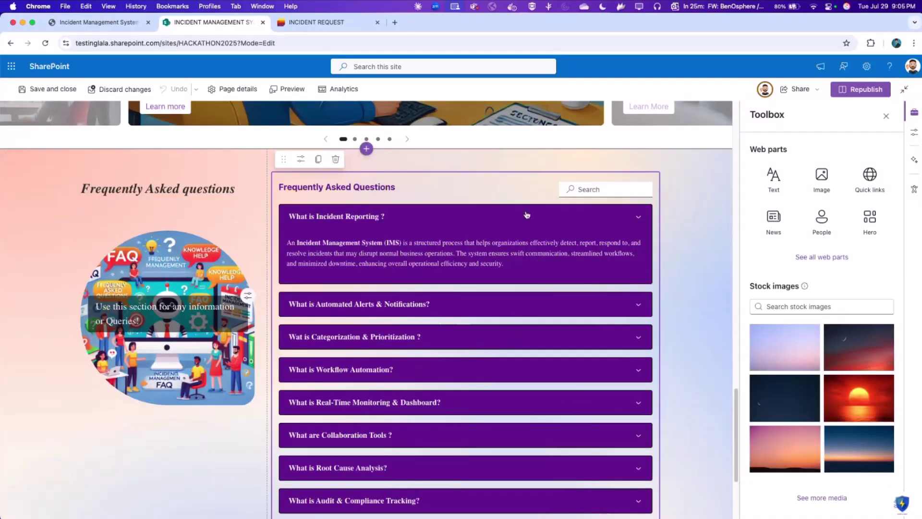
Step: Test the FAQ search with 'IMS', clear it, and open the accordion's properties
{"action": "left_click", "coordinate": [576, 189]}
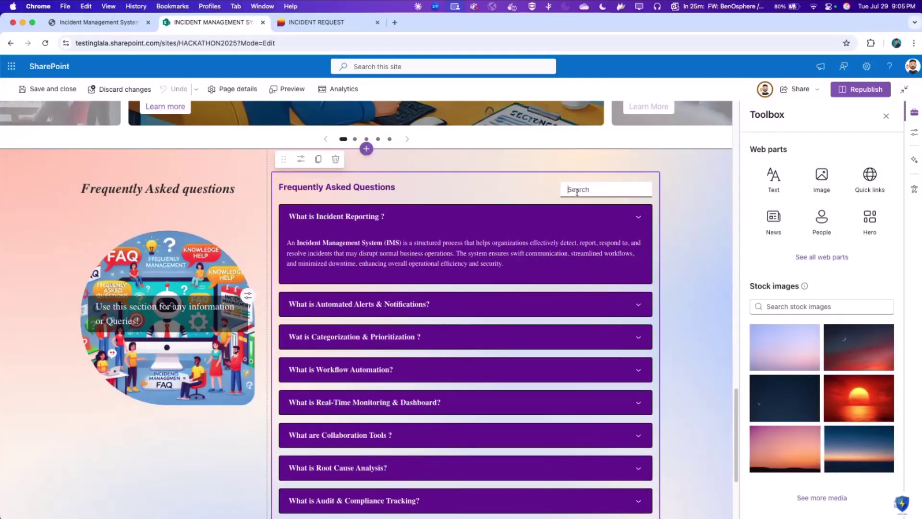
{"action": "type", "text": "IMS"}
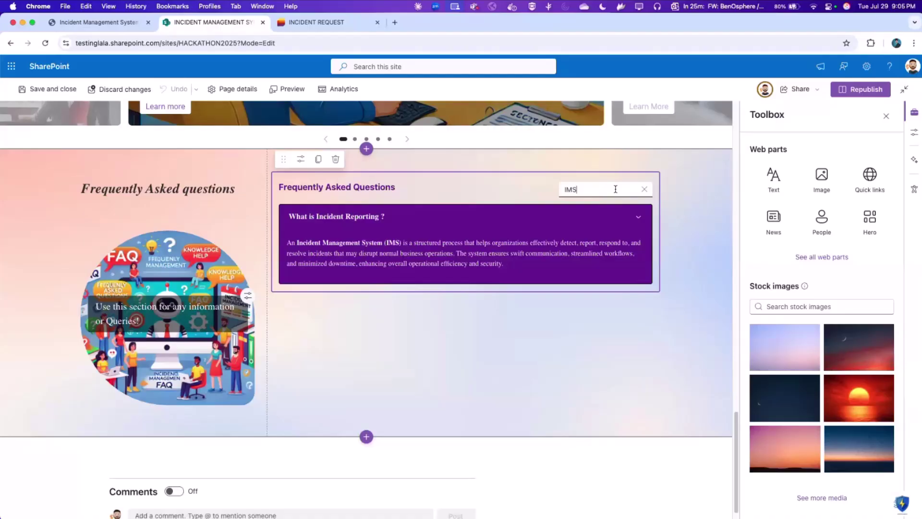
{"action": "left_click", "coordinate": [644, 188]}
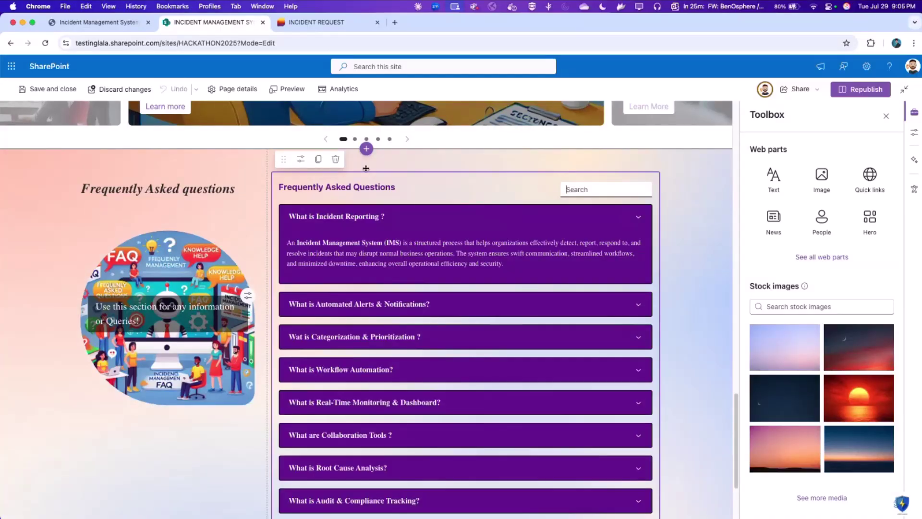
{"action": "left_click", "coordinate": [314, 182]}
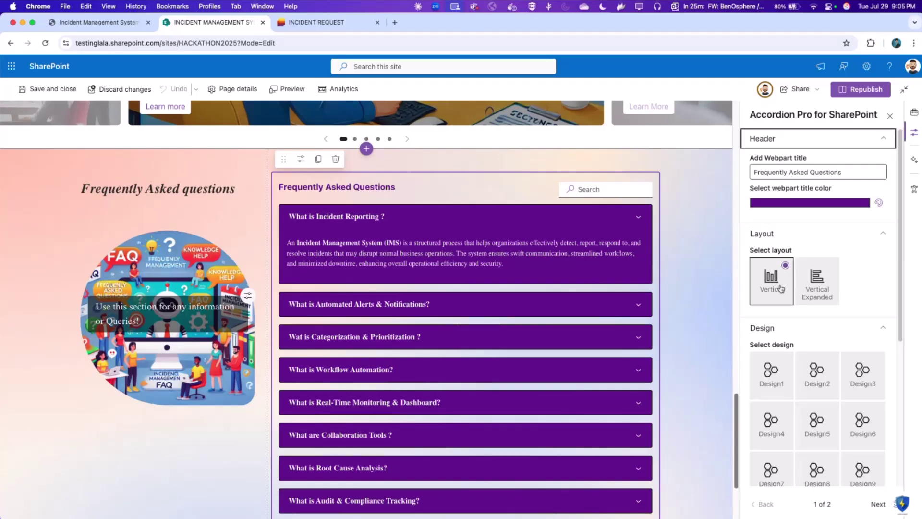
{"action": "left_click", "coordinate": [812, 289]}
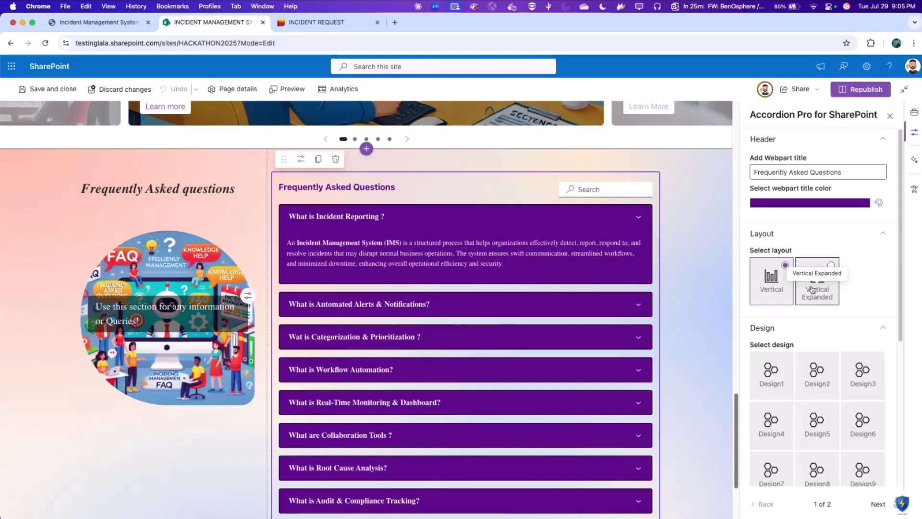
{"action": "left_click", "coordinate": [785, 290]}
{"action": "scroll", "coordinate": [782, 303], "scroll_direction": "down", "scroll_amount": 4}
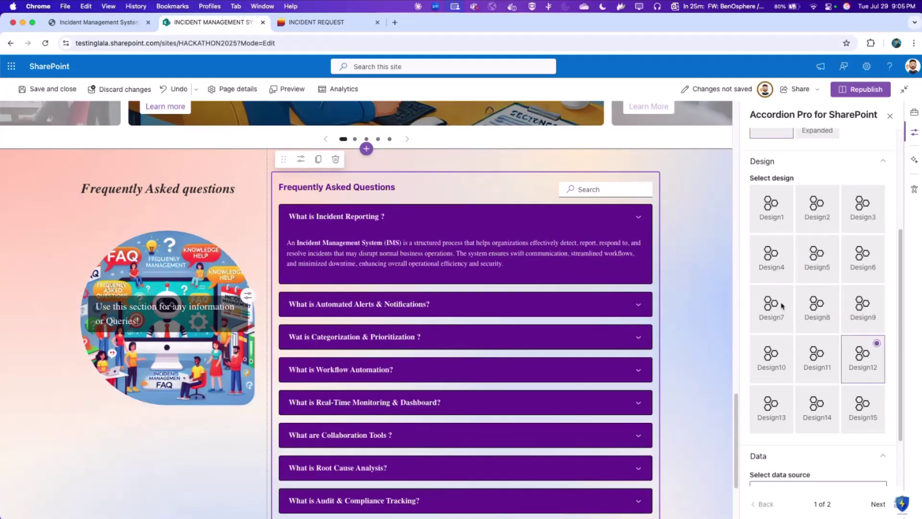
{"action": "left_click", "coordinate": [773, 199]}
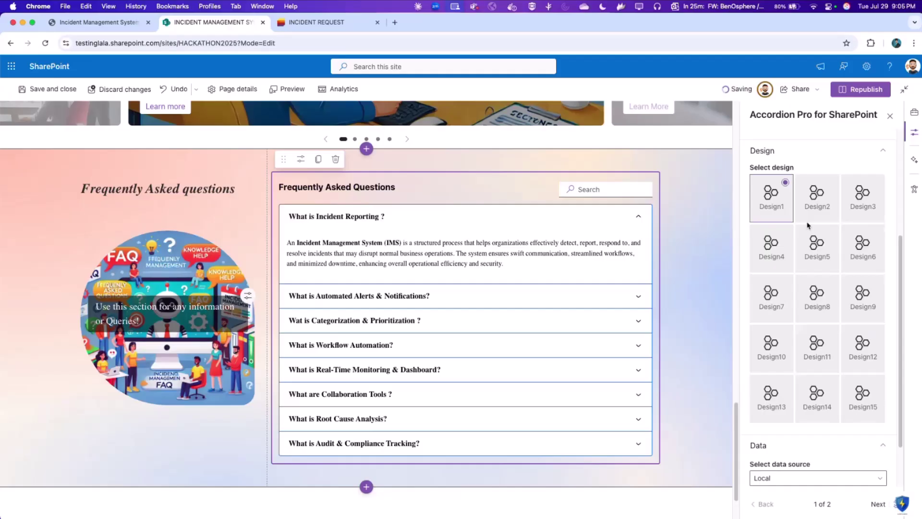
{"action": "left_click", "coordinate": [811, 228]}
{"action": "left_click", "coordinate": [862, 293]}
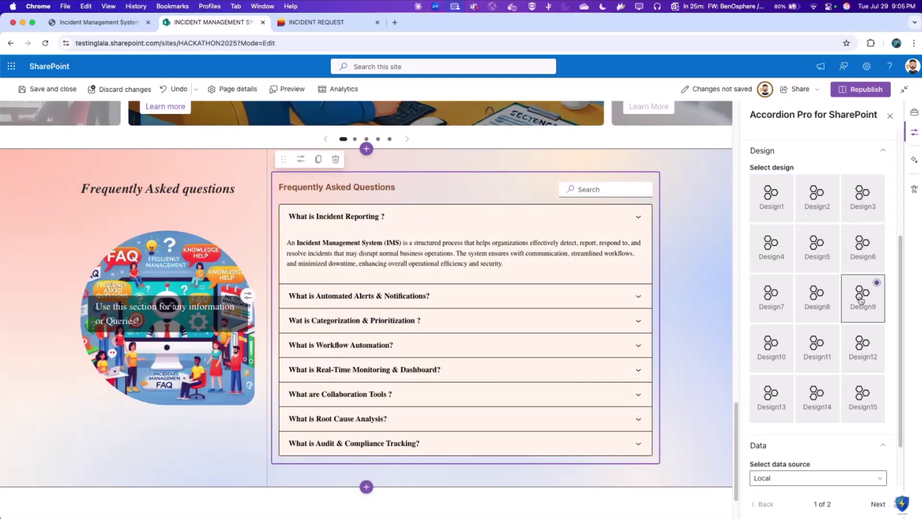
{"action": "left_click", "coordinate": [817, 294]}
{"action": "left_click", "coordinate": [771, 294]}
{"action": "left_click", "coordinate": [775, 344]}
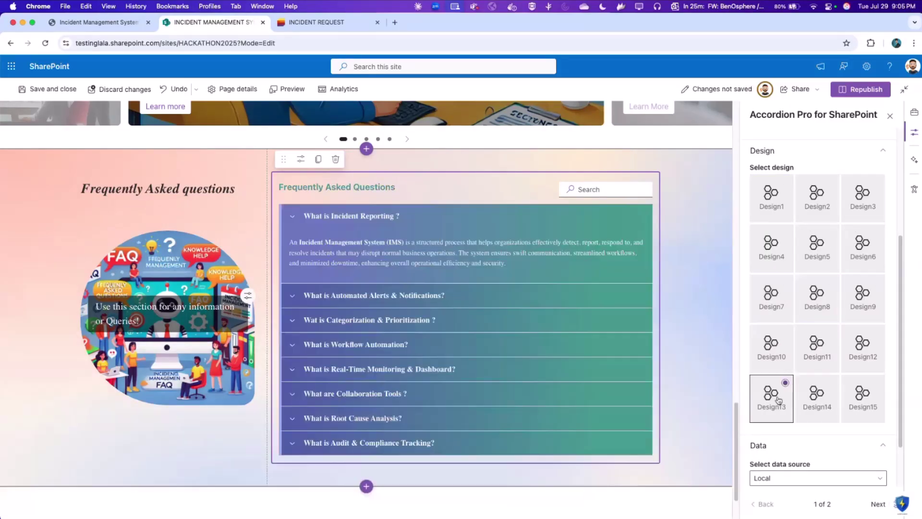
{"action": "left_click", "coordinate": [863, 394]}
{"action": "left_click", "coordinate": [867, 362]}
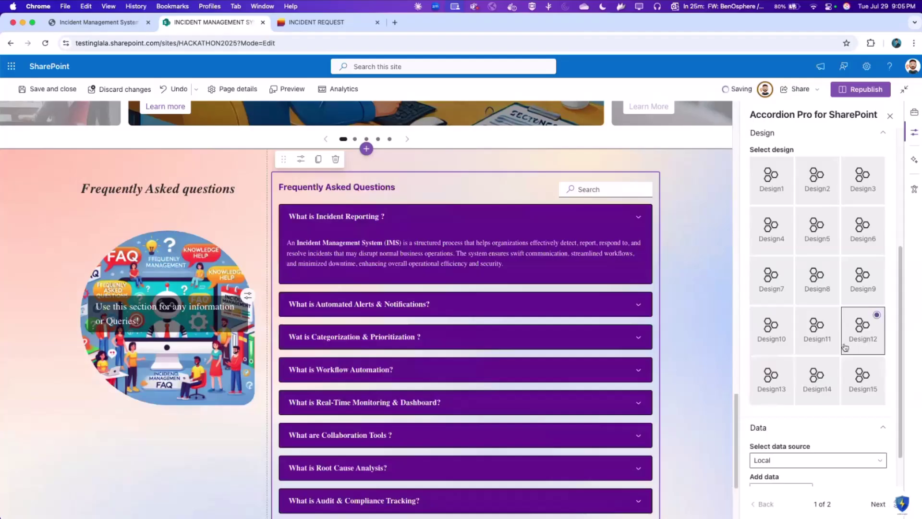
{"action": "scroll", "coordinate": [843, 351], "scroll_direction": "down", "scroll_amount": 2}
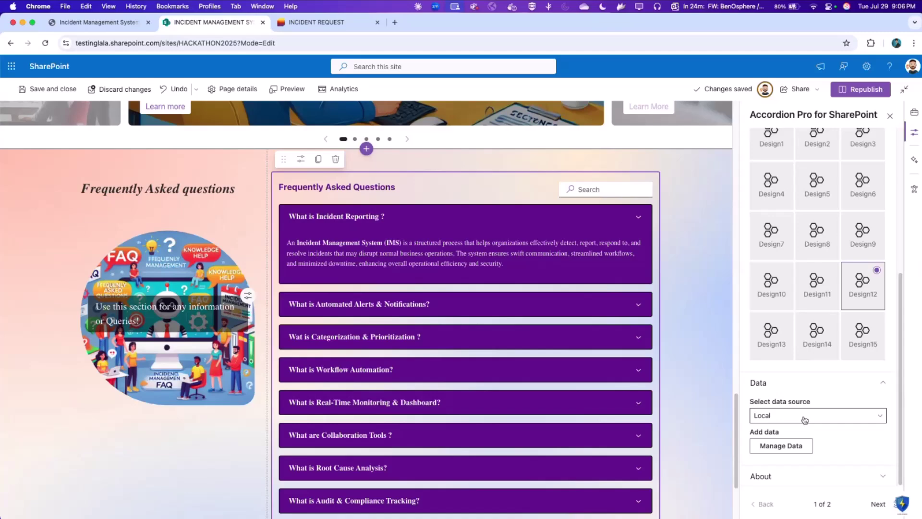
{"action": "left_click", "coordinate": [805, 420]}
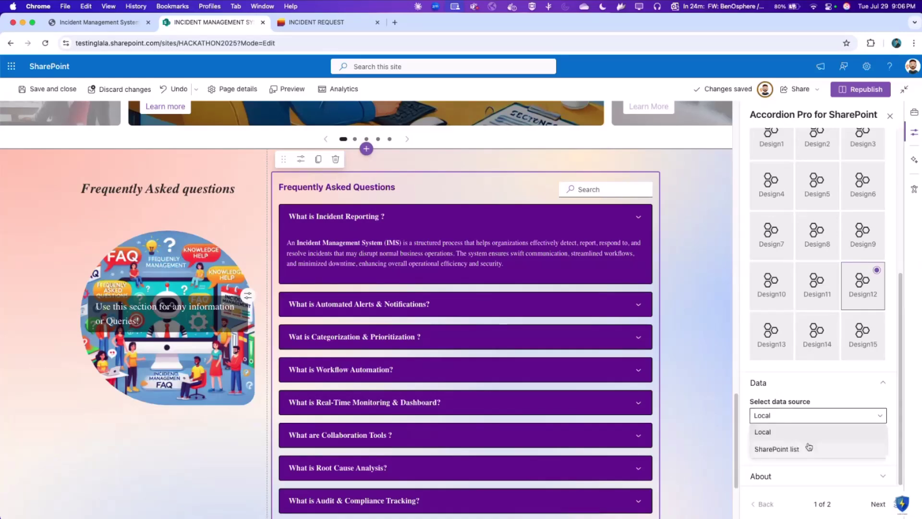
{"action": "left_click", "coordinate": [809, 448]}
{"action": "scroll", "coordinate": [811, 380], "scroll_direction": "down", "scroll_amount": 2}
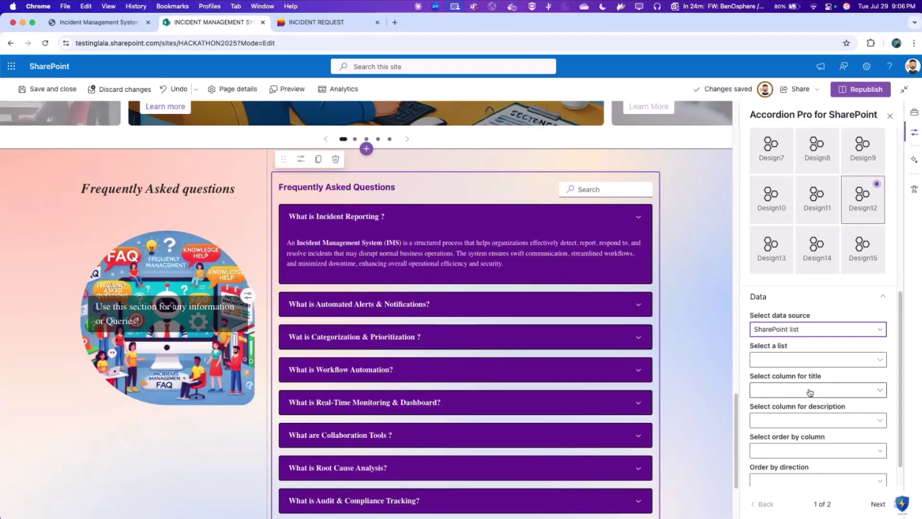
{"action": "scroll", "coordinate": [811, 392], "scroll_direction": "down", "scroll_amount": 1}
{"action": "scroll", "coordinate": [801, 433], "scroll_direction": "down", "scroll_amount": 1}
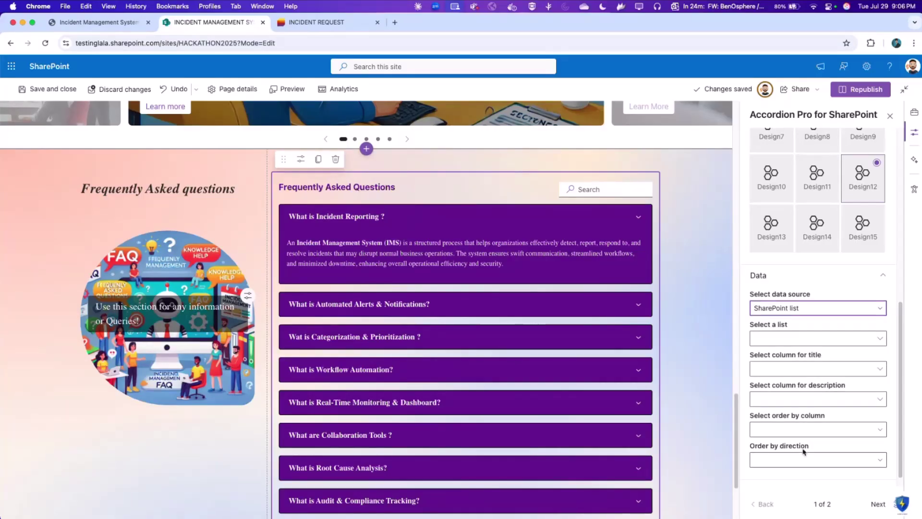
{"action": "scroll", "coordinate": [802, 440], "scroll_direction": "down", "scroll_amount": 1}
{"action": "scroll", "coordinate": [800, 377], "scroll_direction": "up", "scroll_amount": 2}
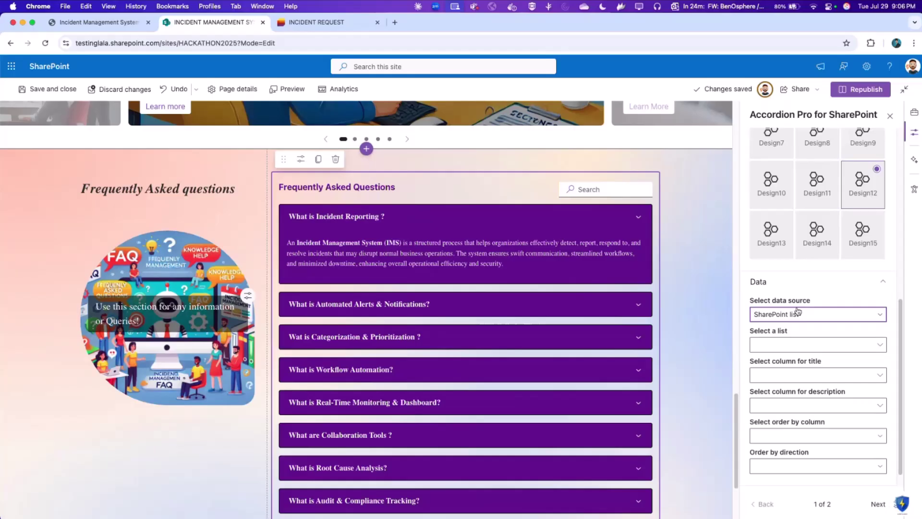
{"action": "left_click", "coordinate": [799, 314]}
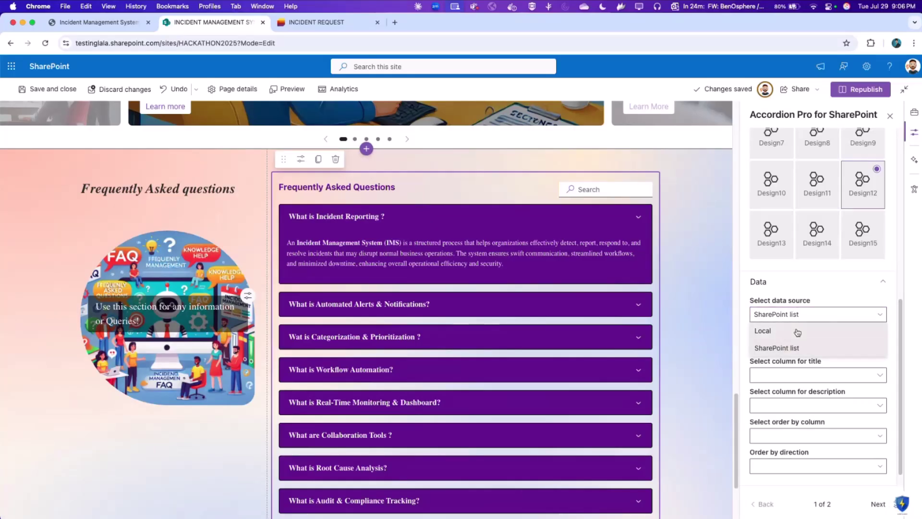
{"action": "left_click", "coordinate": [798, 331]}
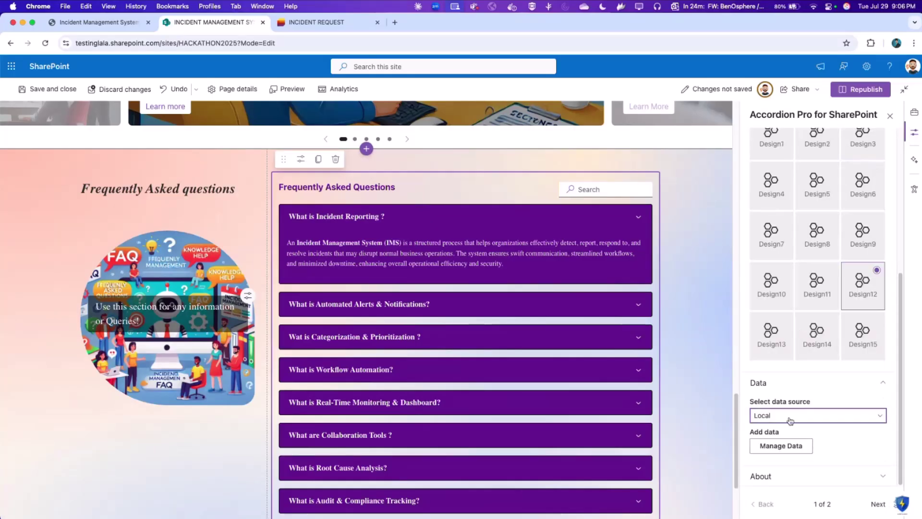
{"action": "left_click", "coordinate": [797, 441]}
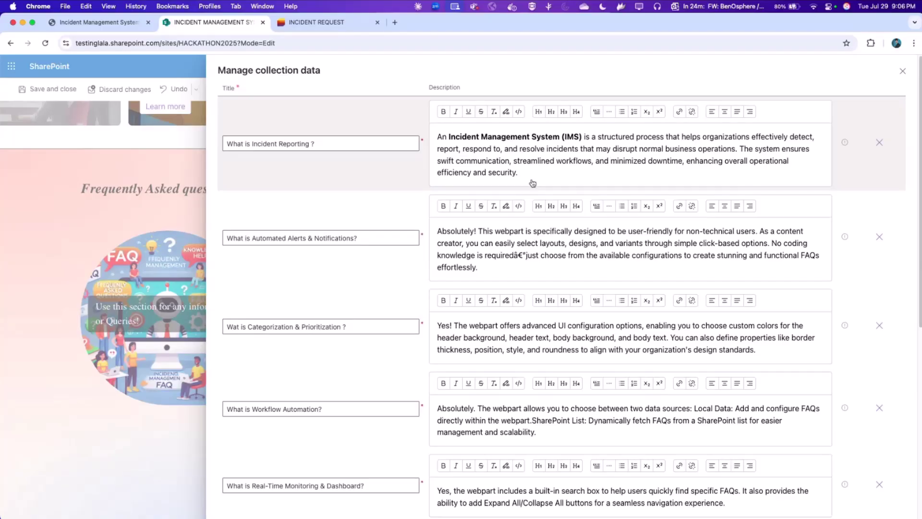
{"action": "left_click", "coordinate": [903, 72]}
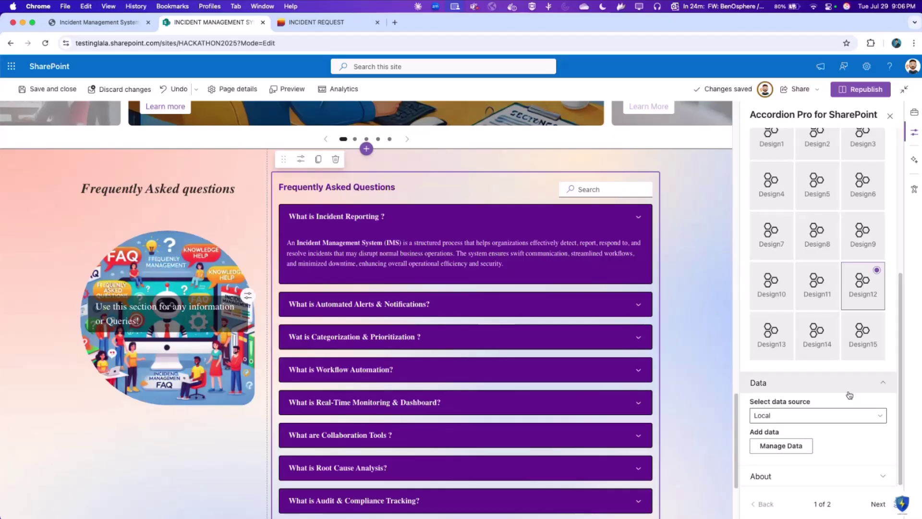
Step: In advanced settings, try the contained and filled FAQ variants, then revert to separated
{"action": "left_click", "coordinate": [877, 506]}
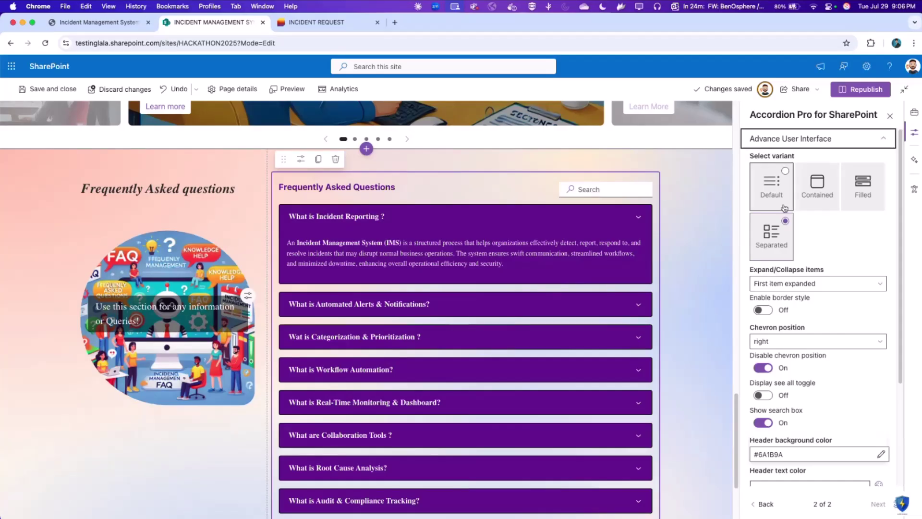
{"action": "left_click", "coordinate": [817, 211]}
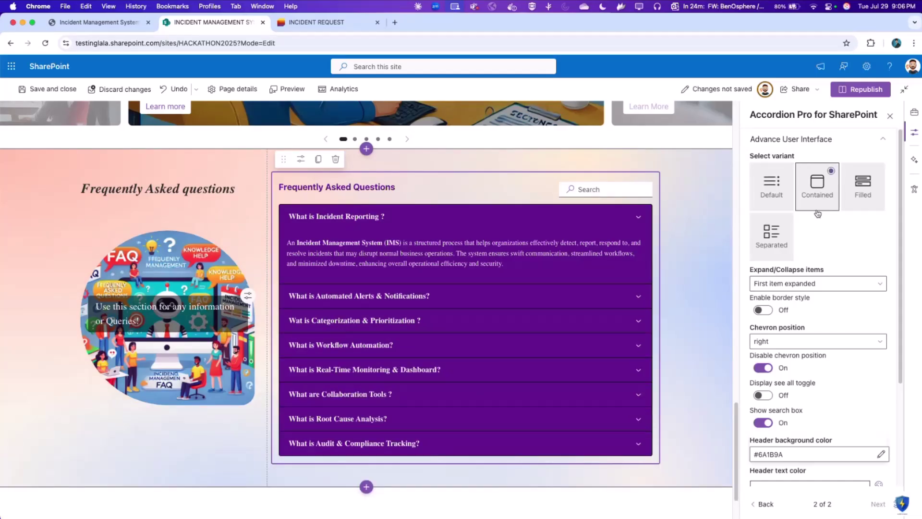
{"action": "left_click", "coordinate": [863, 187]}
{"action": "left_click", "coordinate": [786, 242]}
{"action": "scroll", "coordinate": [786, 242], "scroll_direction": "down", "scroll_amount": 1}
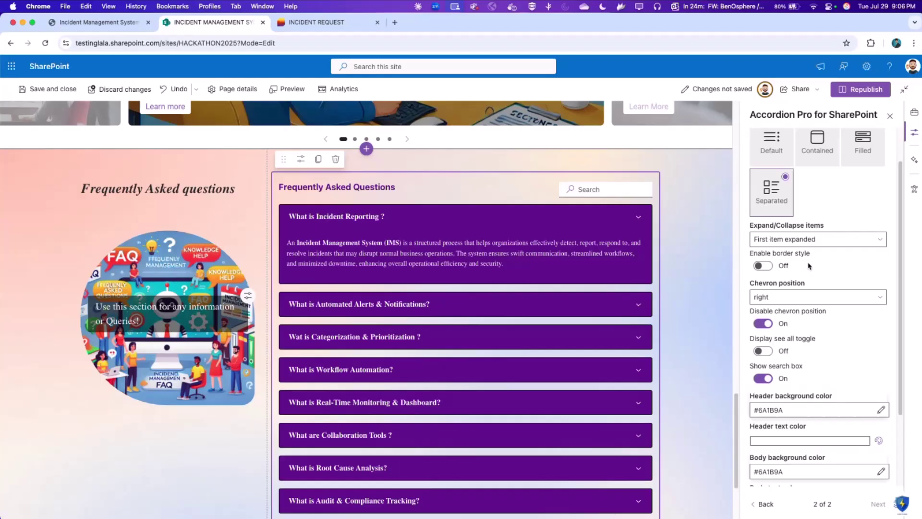
Step: Try expand-all and left chevrons, then revert to first item expanded with right chevrons
{"action": "left_click", "coordinate": [789, 238]}
{"action": "left_click", "coordinate": [789, 272]}
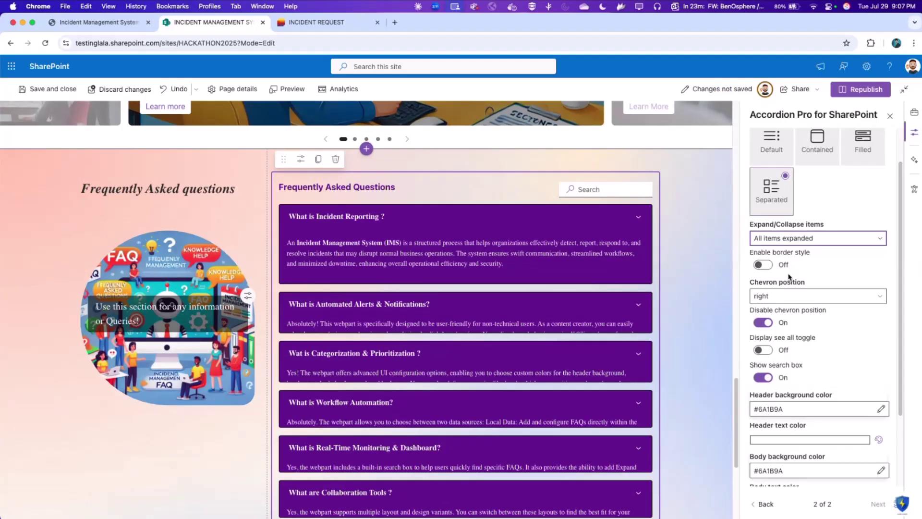
{"action": "left_click", "coordinate": [790, 238]}
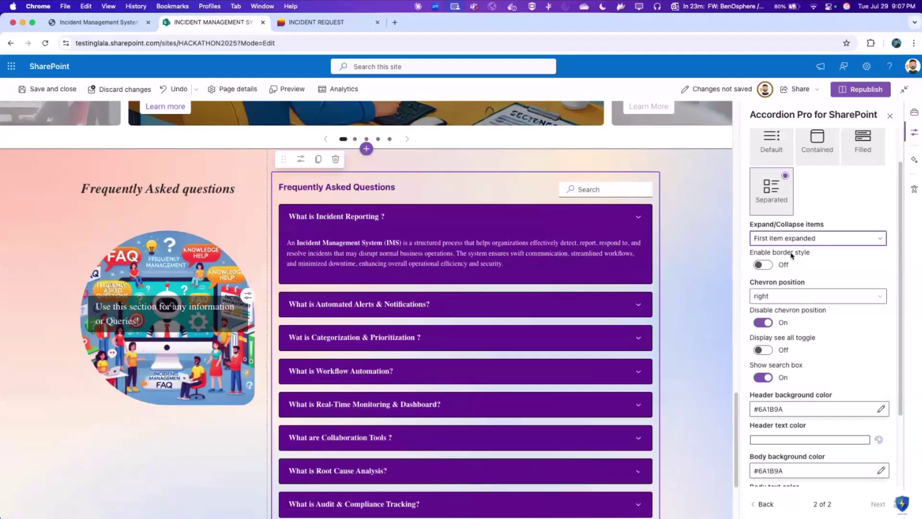
{"action": "left_click", "coordinate": [775, 291]}
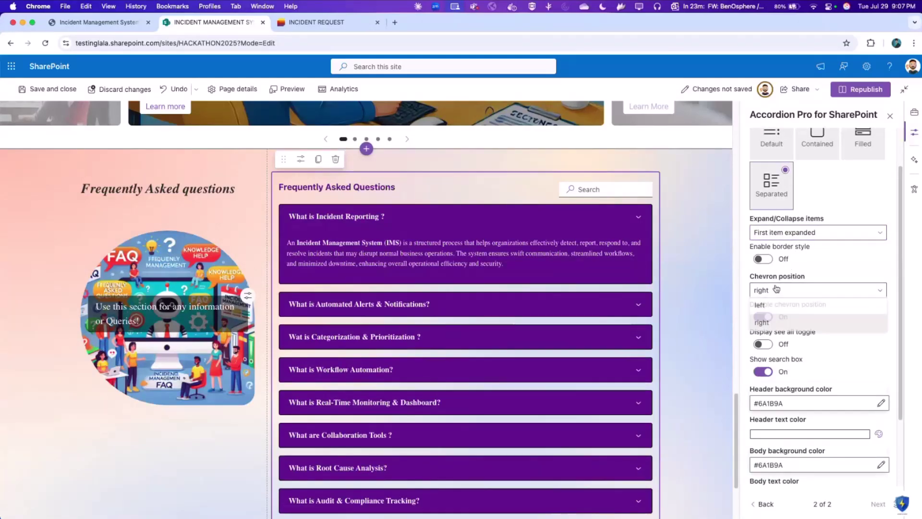
{"action": "left_click", "coordinate": [759, 306]}
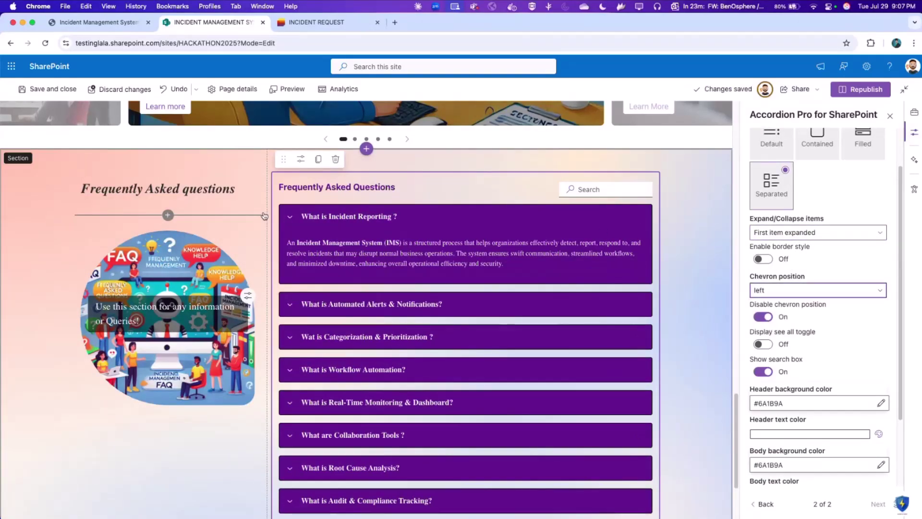
{"action": "left_click", "coordinate": [782, 291]}
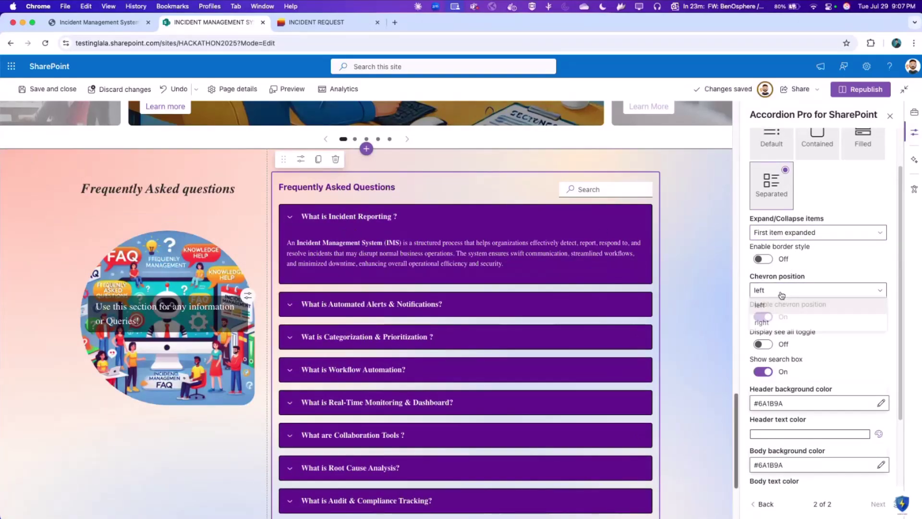
{"action": "left_click", "coordinate": [767, 323]}
{"action": "scroll", "coordinate": [785, 337], "scroll_direction": "down", "scroll_amount": 1}
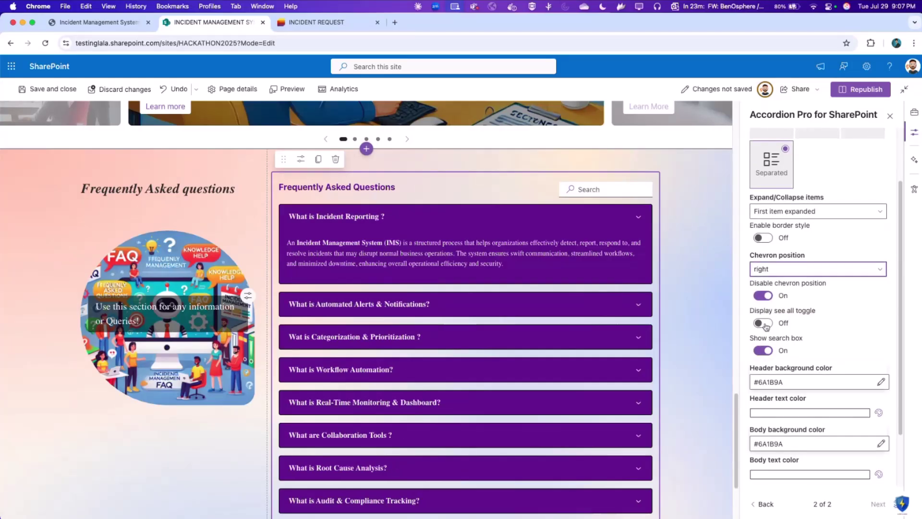
Step: Add an Expand All link, test it, and toggle the search box off and on
{"action": "left_click", "coordinate": [765, 324]}
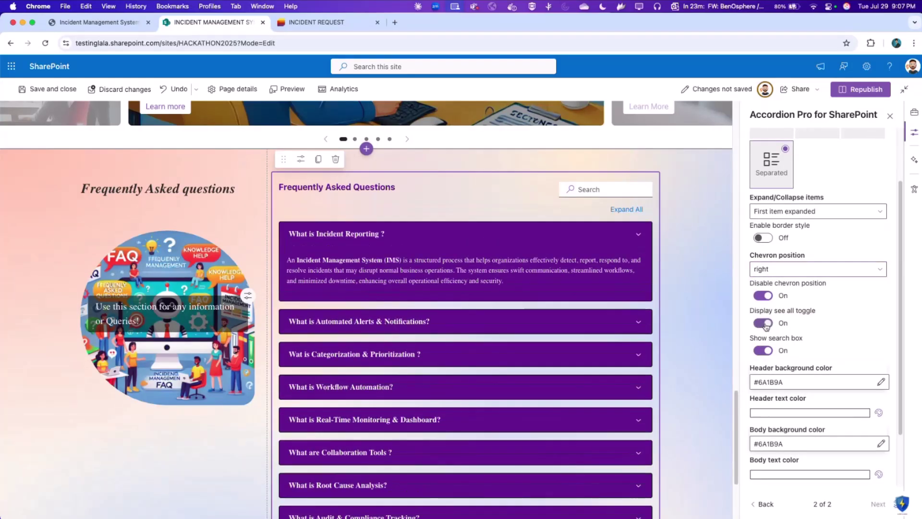
{"action": "left_click", "coordinate": [626, 211]}
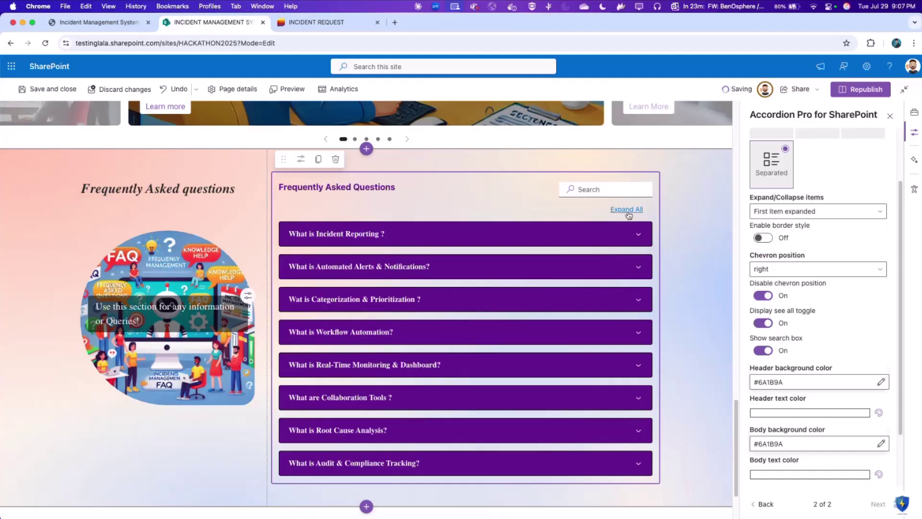
{"action": "scroll", "coordinate": [816, 317], "scroll_direction": "down", "scroll_amount": 1}
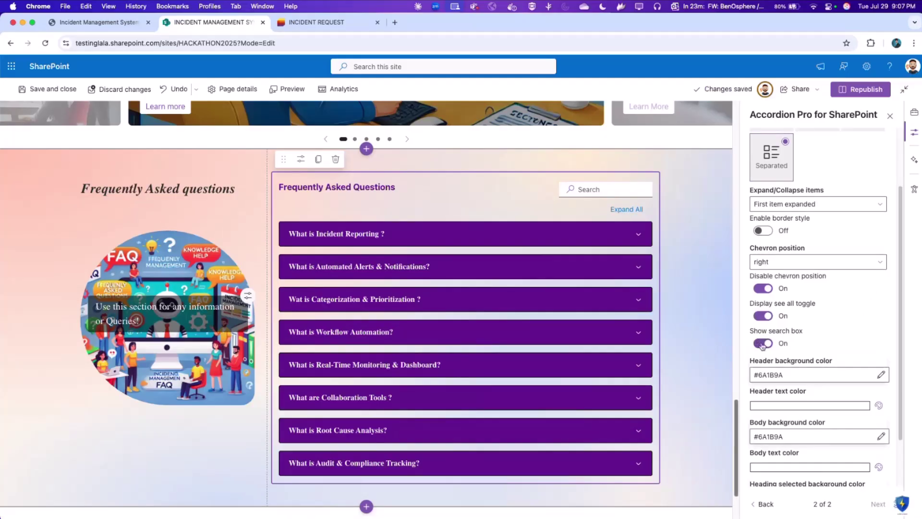
{"action": "left_click", "coordinate": [763, 344]}
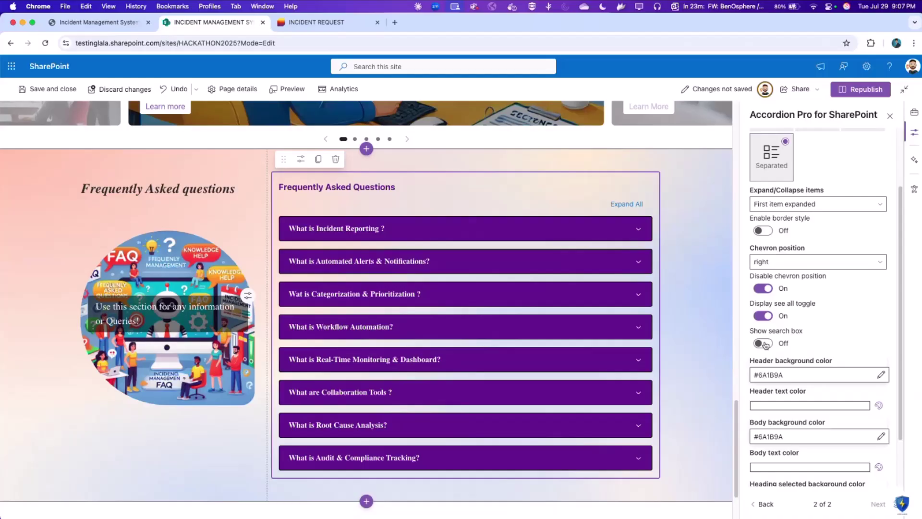
{"action": "left_click", "coordinate": [763, 344]}
{"action": "scroll", "coordinate": [822, 332], "scroll_direction": "down", "scroll_amount": 3}
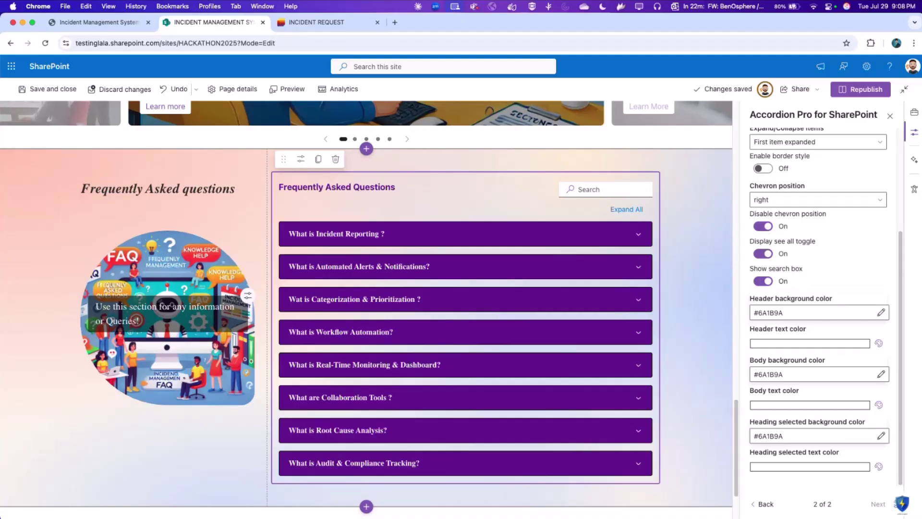
Step: Republish the hackathon page with the FAQ accordion changes, then lock the workstation
{"action": "left_click", "coordinate": [870, 95]}
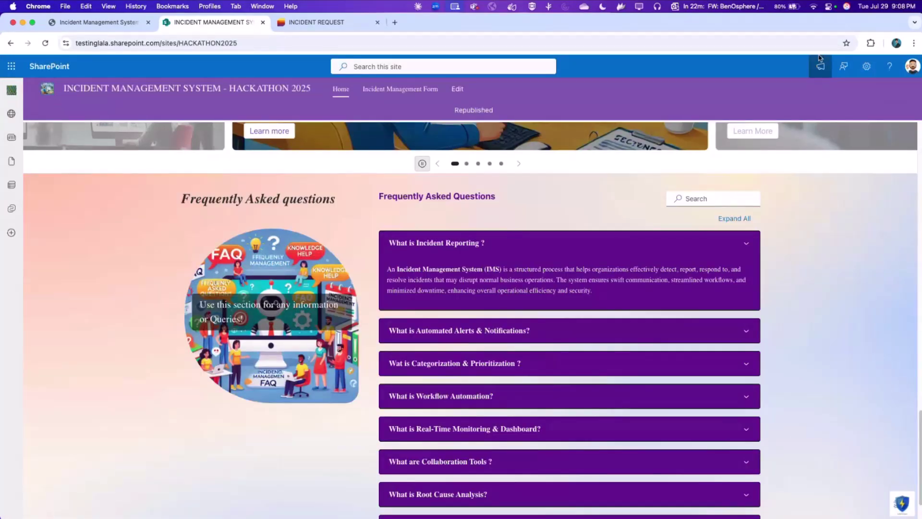
{"action": "key", "text": "super+l"}
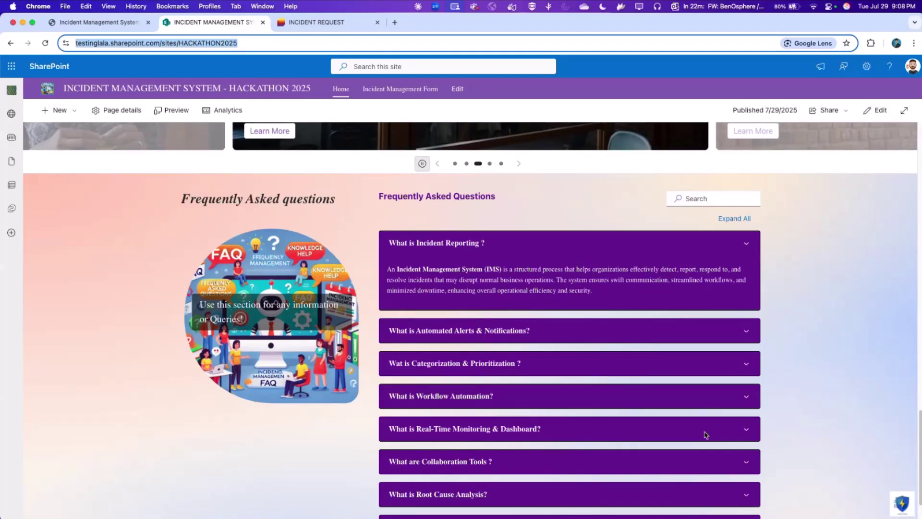
Step: Ask the Incident Manager chat assistant 'What is SharePoint Agent'
{"action": "left_click", "coordinate": [896, 503]}
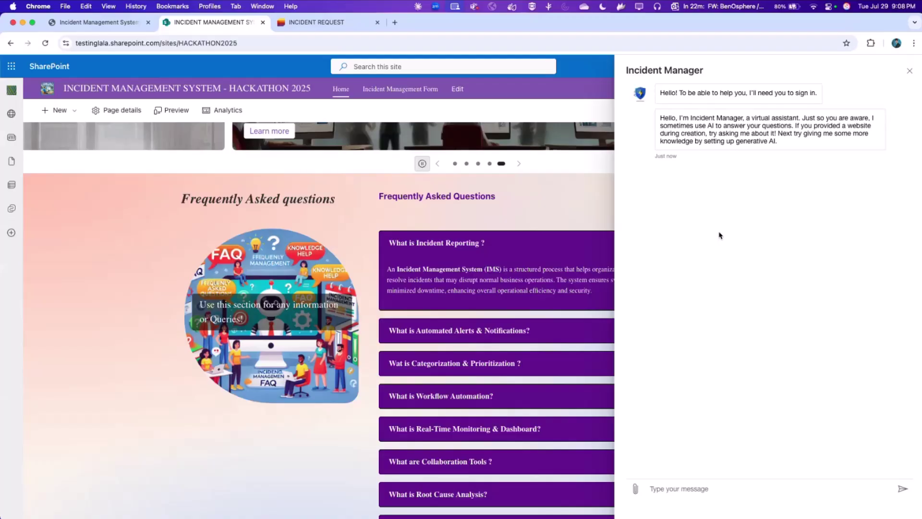
{"action": "left_click", "coordinate": [728, 488]}
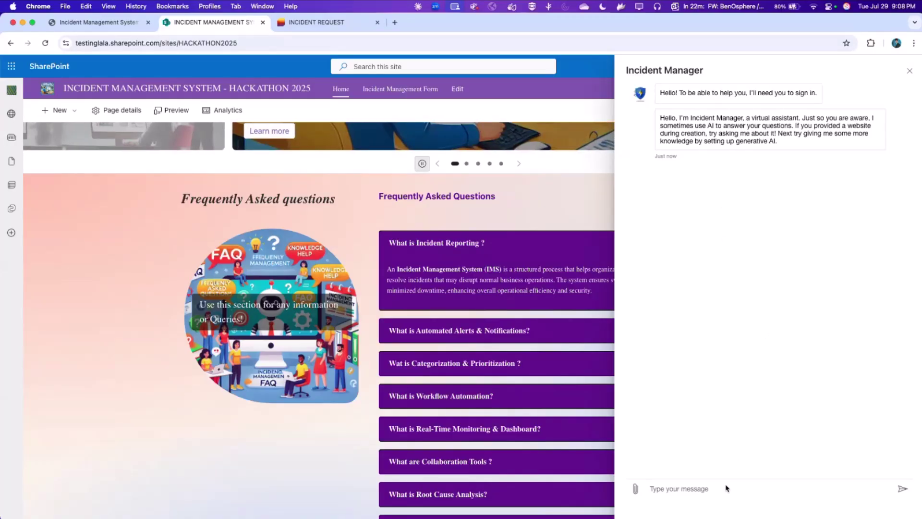
{"action": "type", "text": "What is ShareP"}
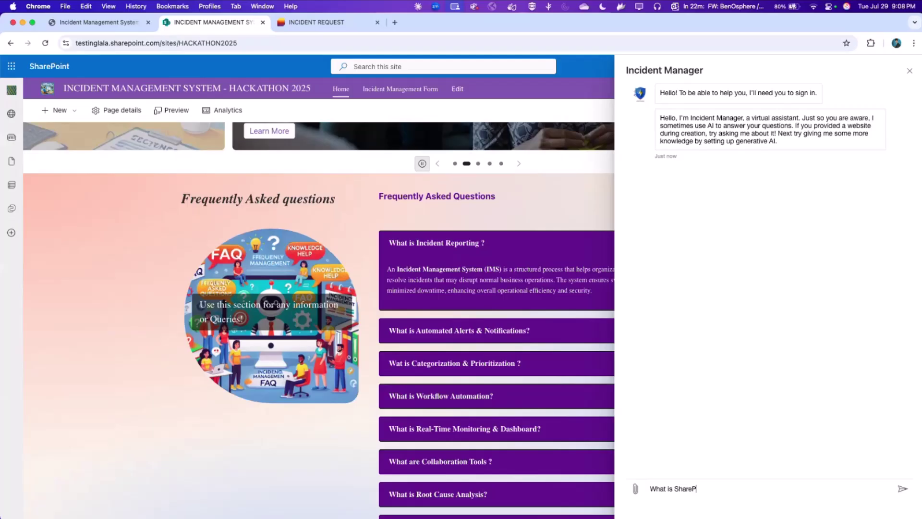
{"action": "type", "text": "oint Agent"}
{"action": "key", "text": "Return"}
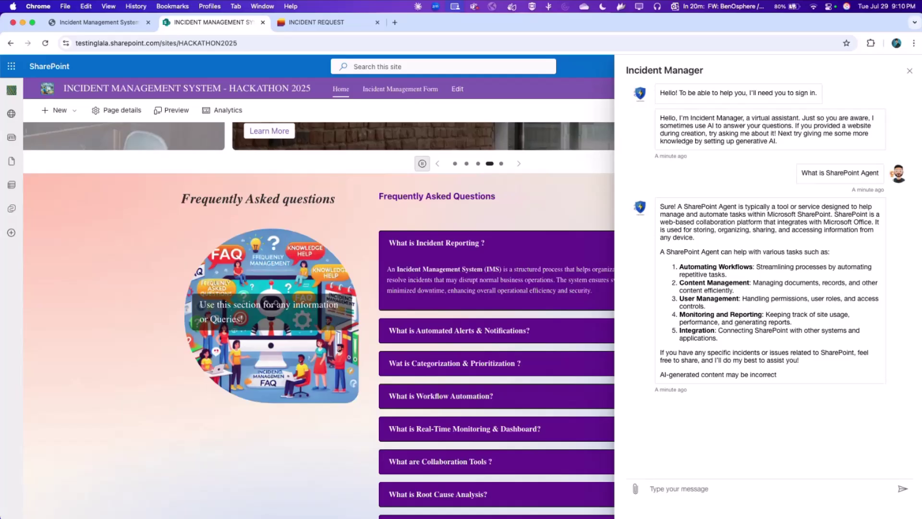
Step: Return to the slideshow and advance three slides to Analytics & Business Intelligence
{"action": "left_click", "coordinate": [105, 27]}
{"action": "left_click", "coordinate": [628, 485]}
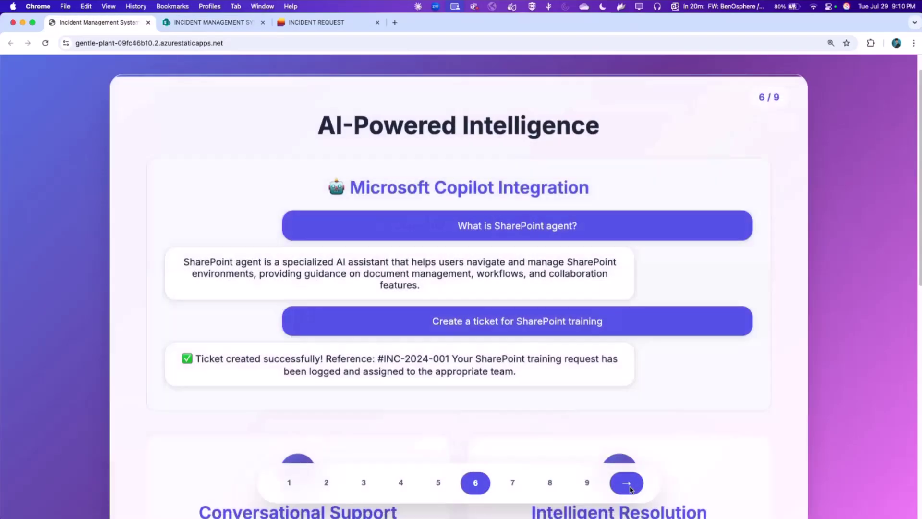
{"action": "left_click", "coordinate": [629, 486]}
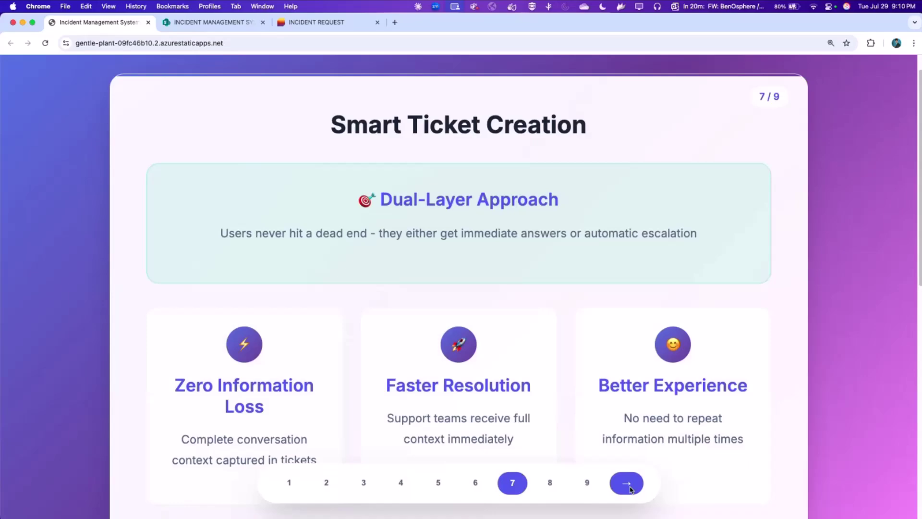
{"action": "left_click", "coordinate": [629, 487]}
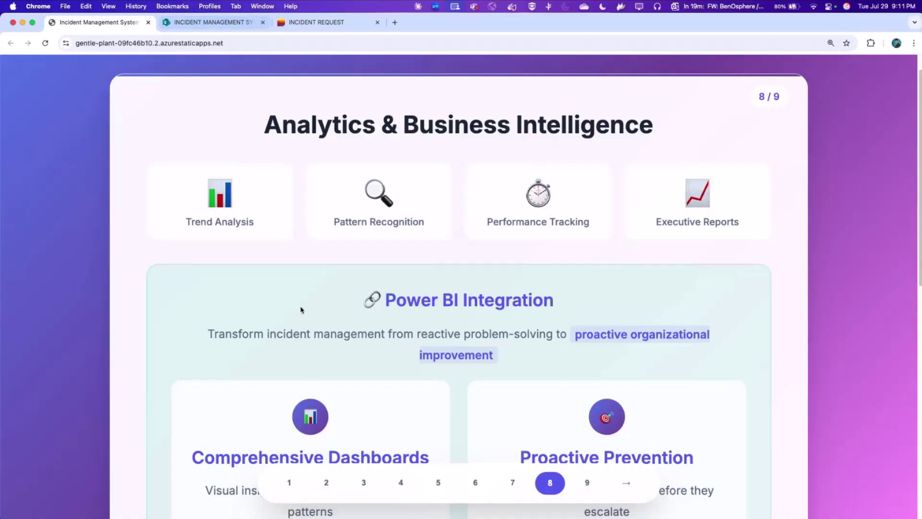
Step: Advance to slide 9, The Complete Solution, with its four key benefits
{"action": "left_click", "coordinate": [626, 483]}
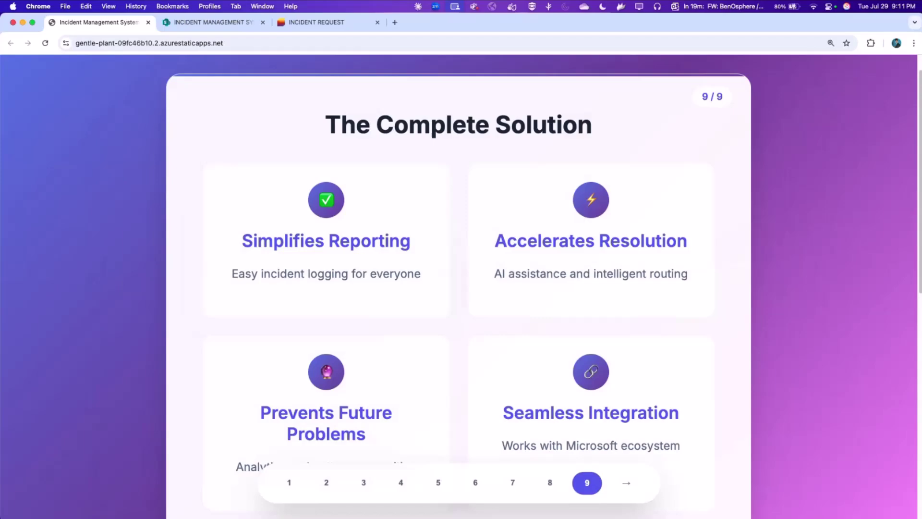